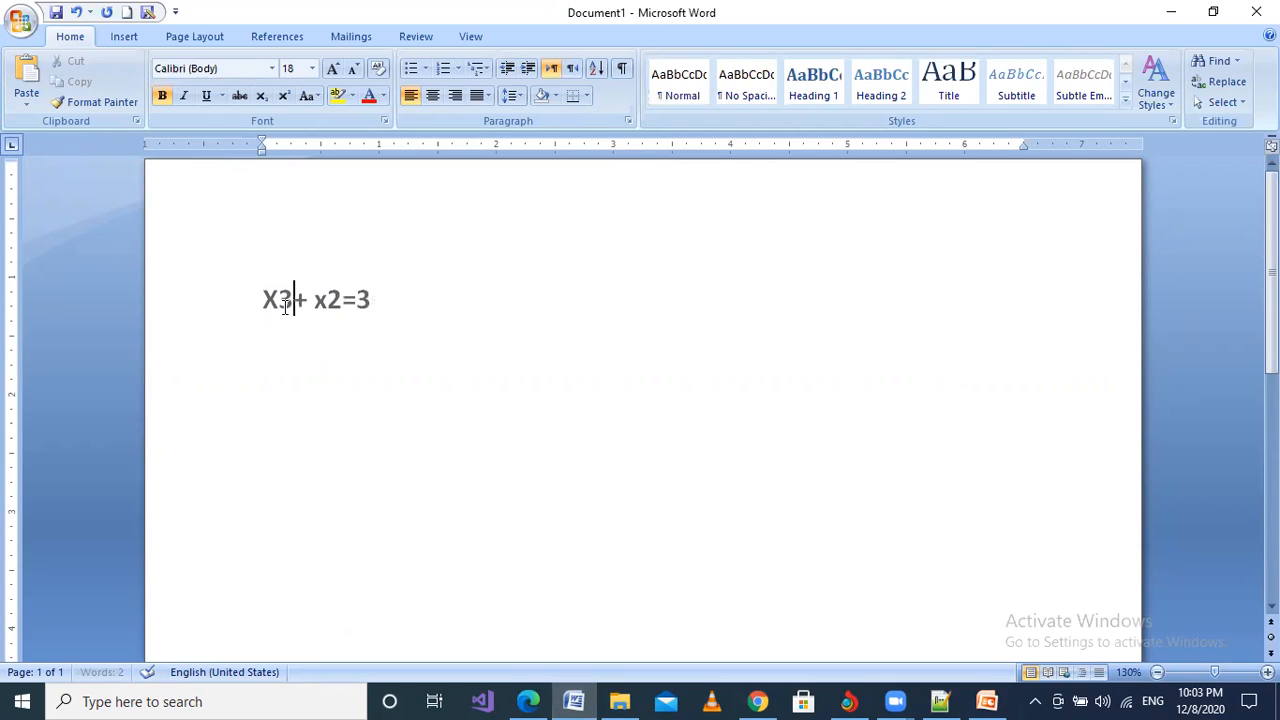
Step: Superscript the 3 after X and the 2 after x, so the line reads X³+ x²=3
{"action": "left_click_drag", "start_coordinate": [292, 307], "coordinate": [279, 307]}
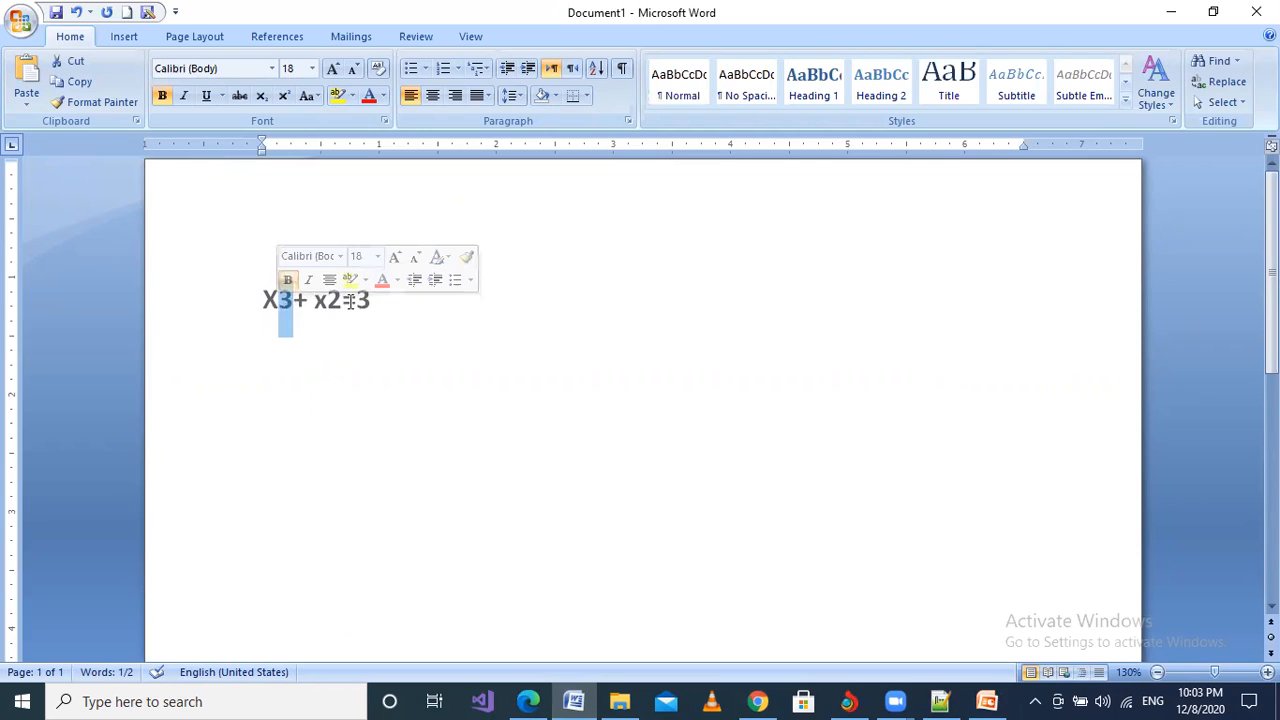
{"action": "left_click_drag", "start_coordinate": [345, 300], "coordinate": [328, 304]}
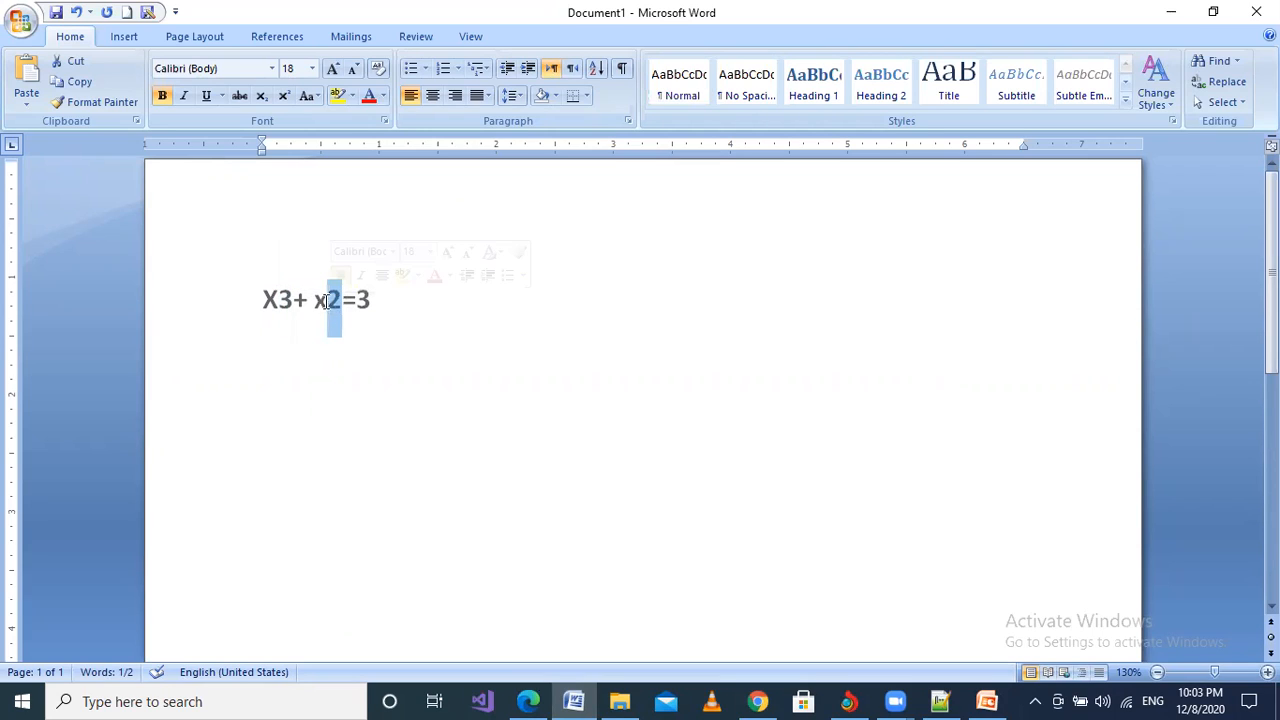
{"action": "left_click", "coordinate": [278, 312]}
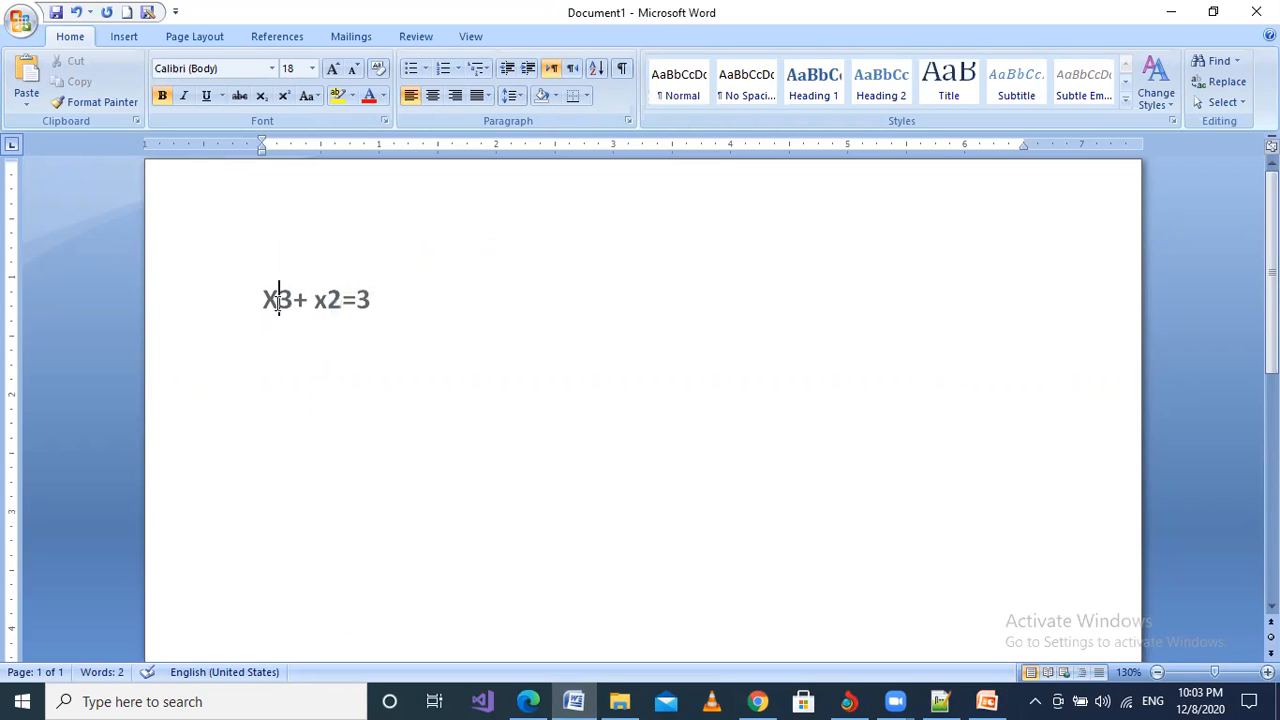
{"action": "left_click_drag", "start_coordinate": [279, 306], "coordinate": [290, 310]}
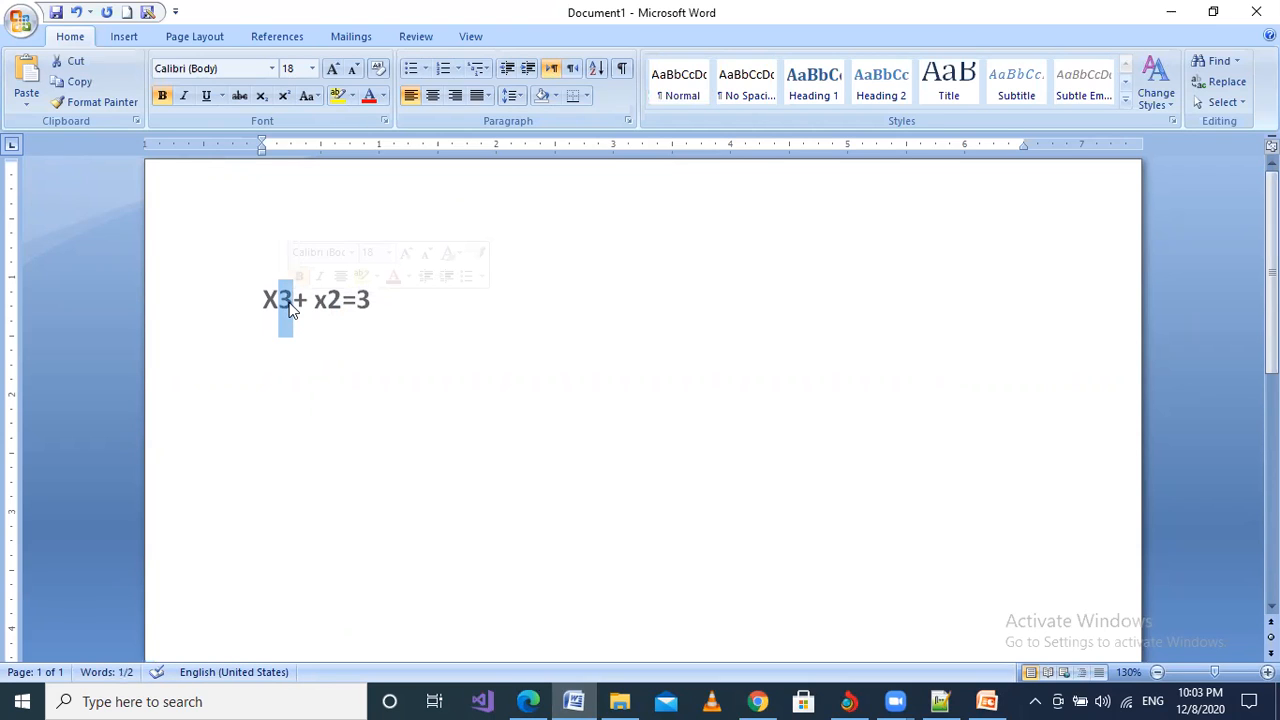
{"action": "left_click", "coordinate": [284, 96]}
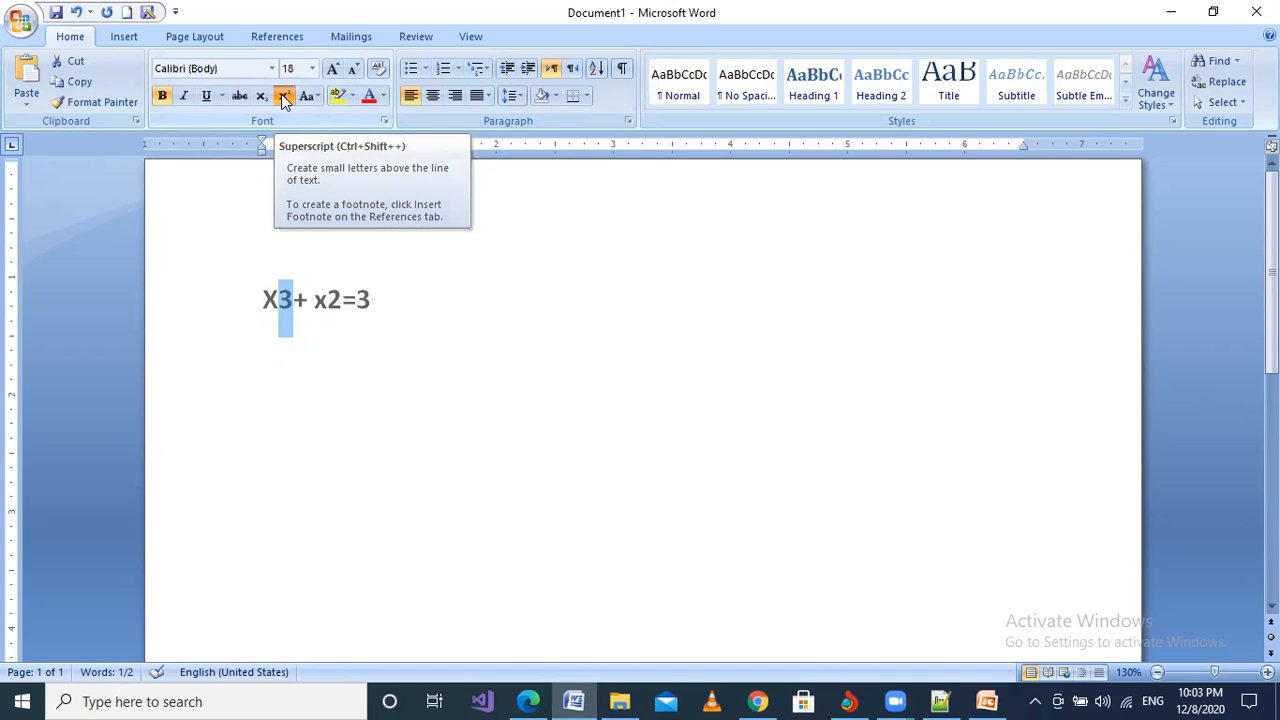
{"action": "left_click", "coordinate": [294, 408]}
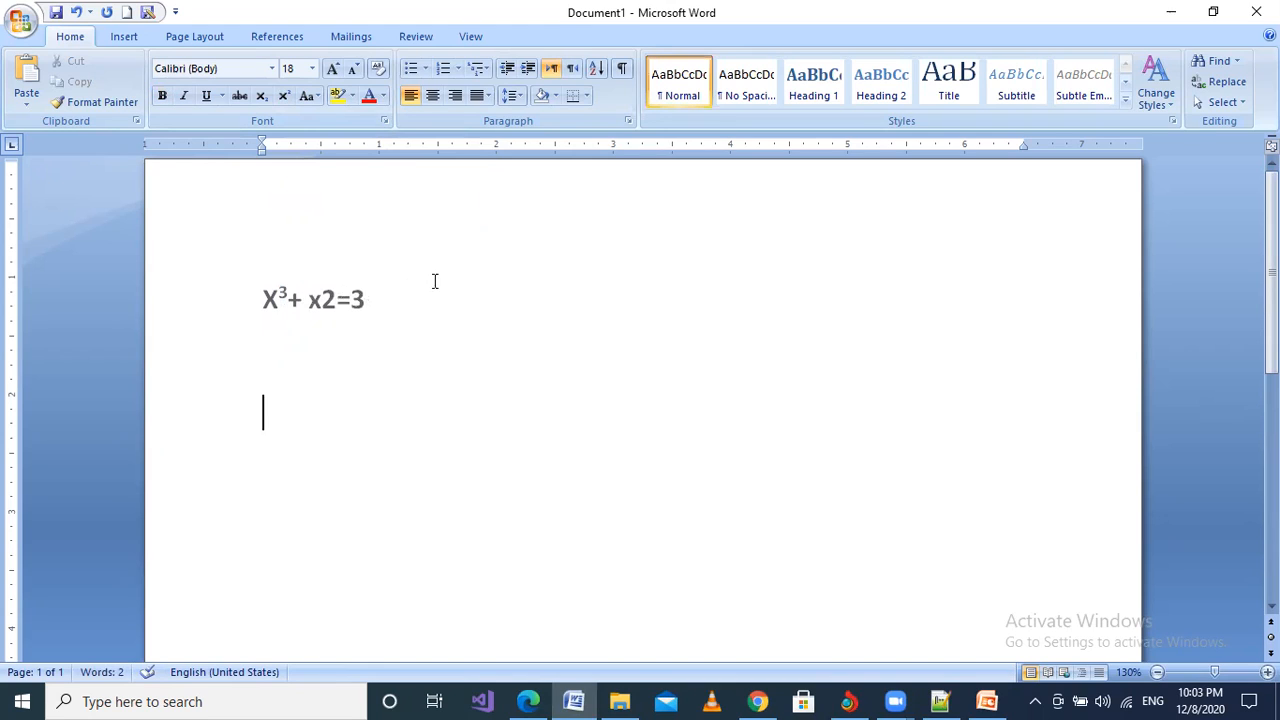
{"action": "left_click", "coordinate": [322, 300]}
{"action": "left_click_drag", "start_coordinate": [322, 300], "coordinate": [336, 302]}
{"action": "left_click", "coordinate": [285, 95]}
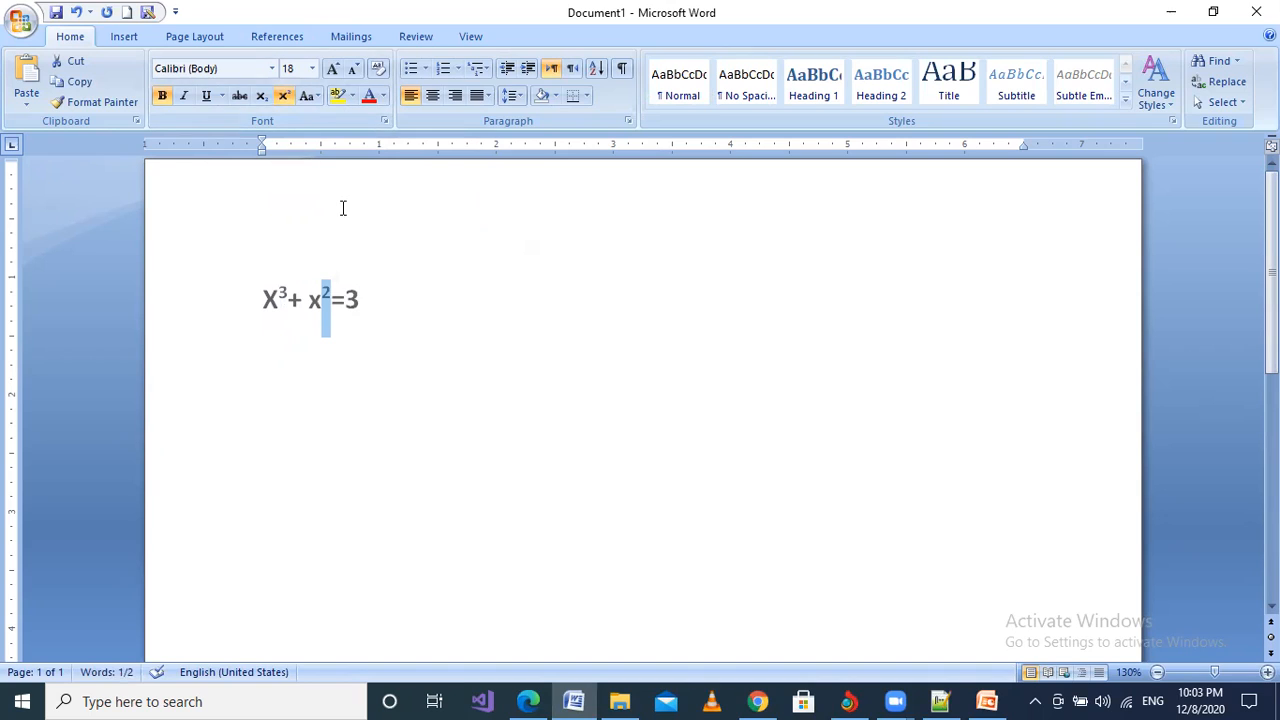
{"action": "left_click", "coordinate": [343, 302]}
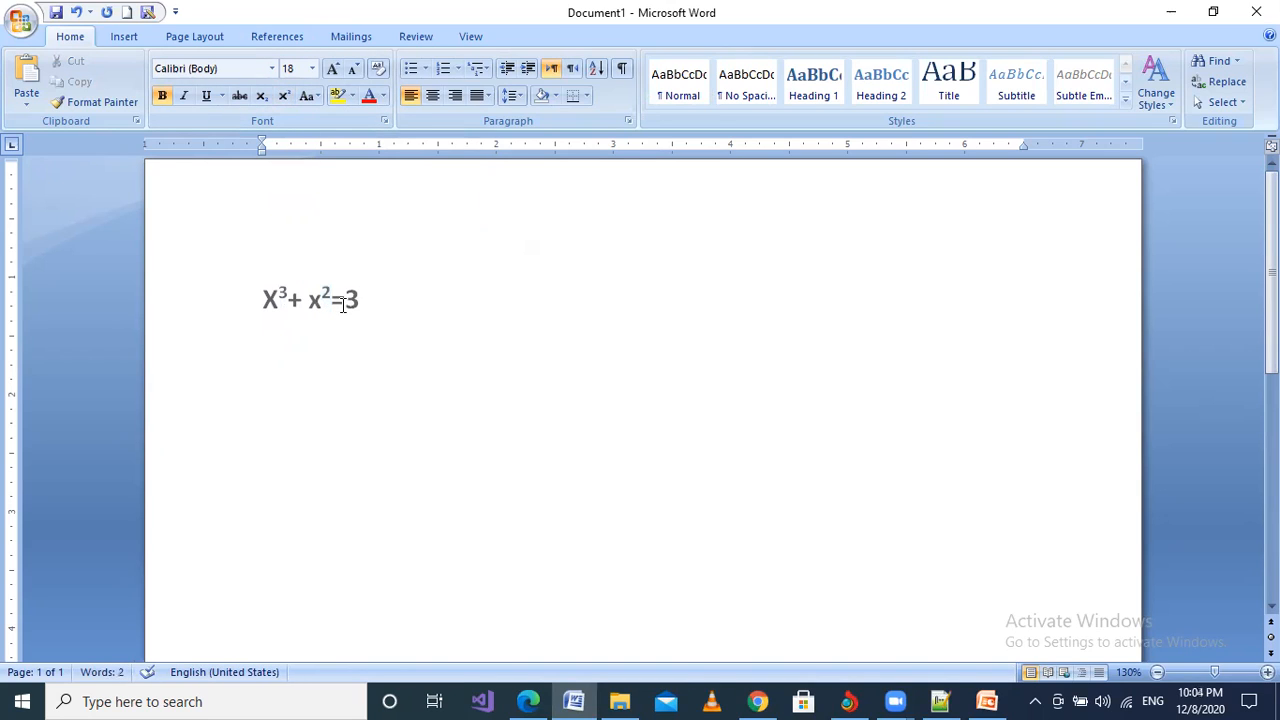
Step: Type H2O on a new line below the equation and make its 2 a subscript
{"action": "key", "text": "End"}
{"action": "key", "text": "Return"}
{"action": "type", "text": "H2O"}
{"action": "scroll", "coordinate": [288, 343], "scroll_direction": "up", "scroll_amount": 1, "text": "ctrl"}
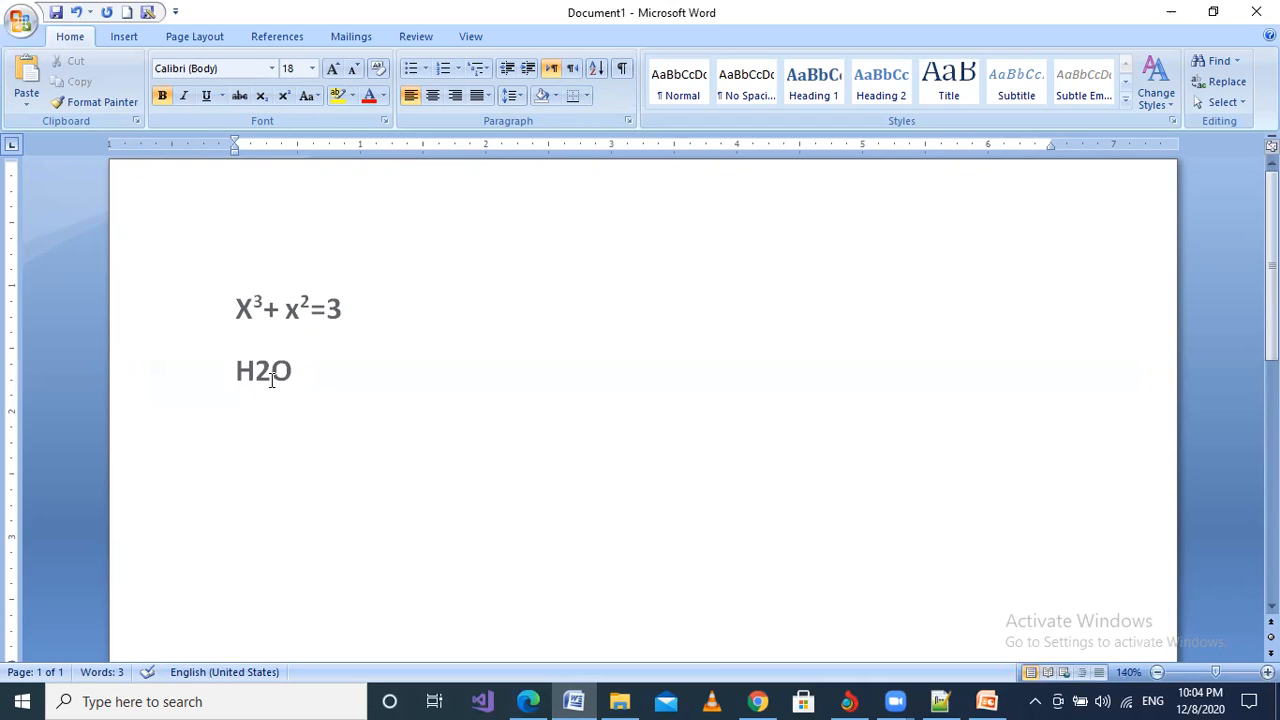
{"action": "left_click_drag", "start_coordinate": [267, 373], "coordinate": [257, 373]}
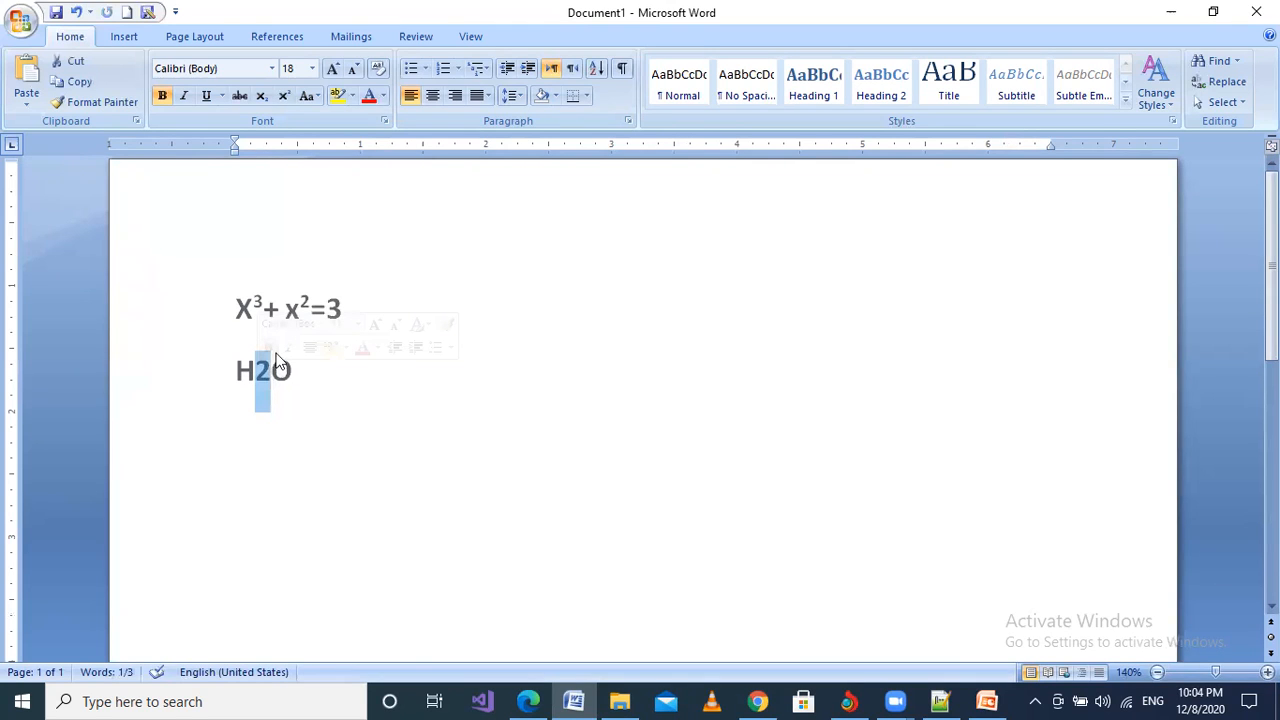
{"action": "left_click", "coordinate": [258, 102]}
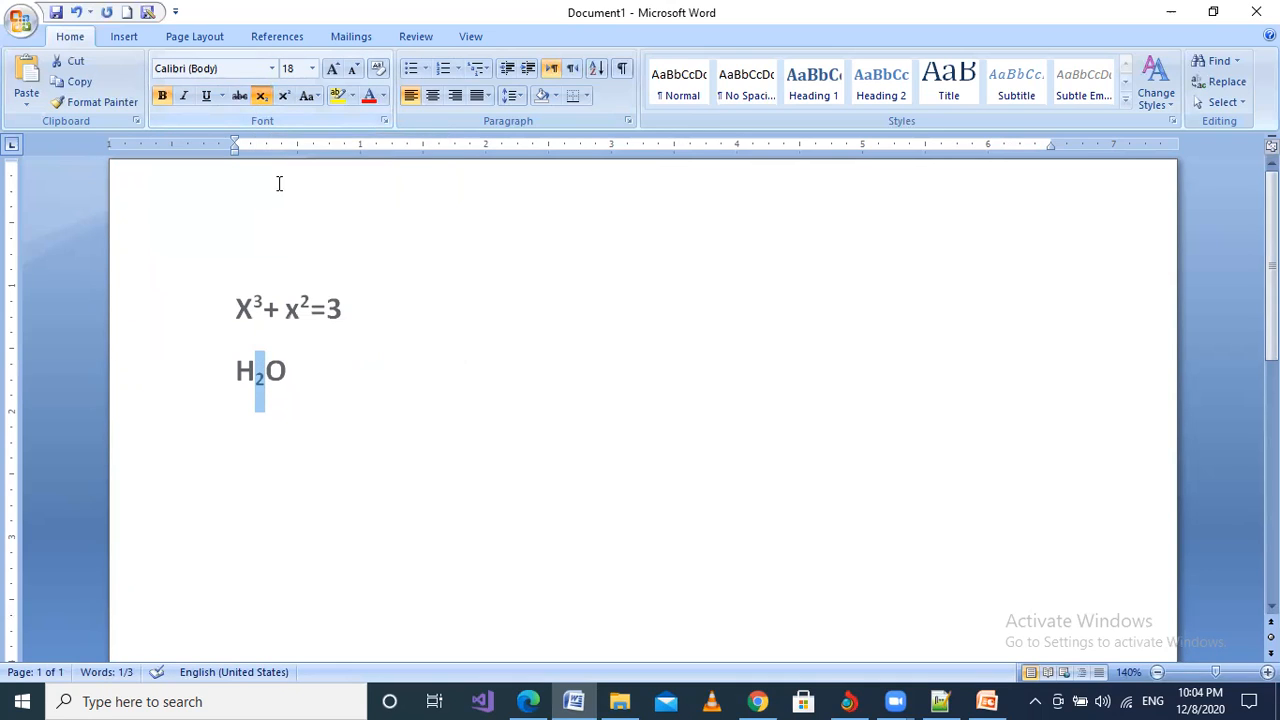
{"action": "left_click", "coordinate": [277, 395]}
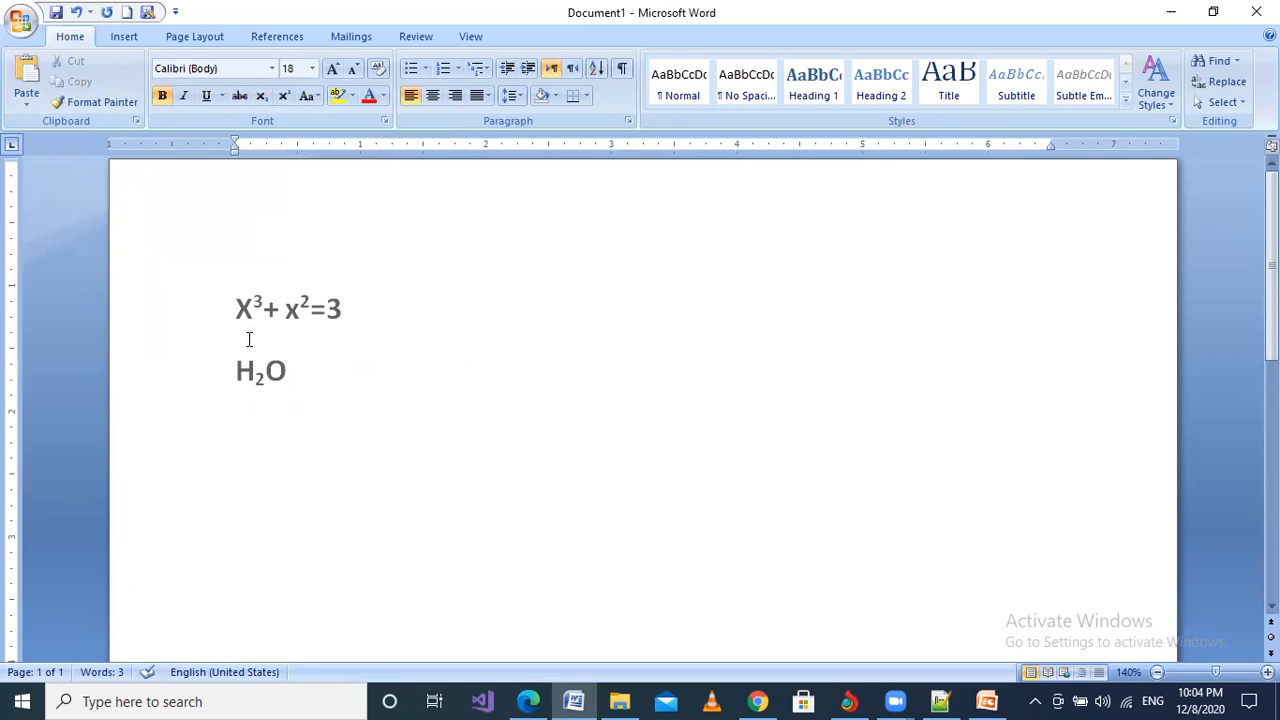
{"action": "left_click", "coordinate": [294, 374]}
Step: On a new line, type the name in lowercase and then in capitals, and strike through the lowercase one
{"action": "key", "text": "Return"}
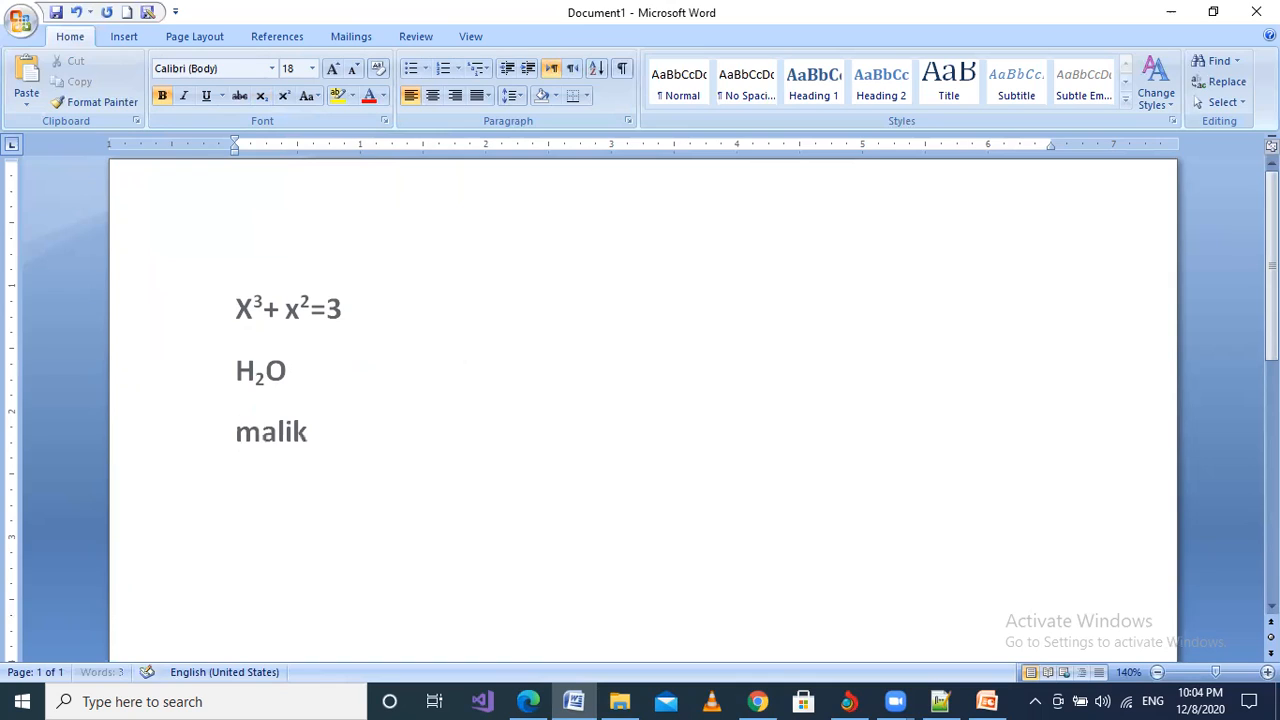
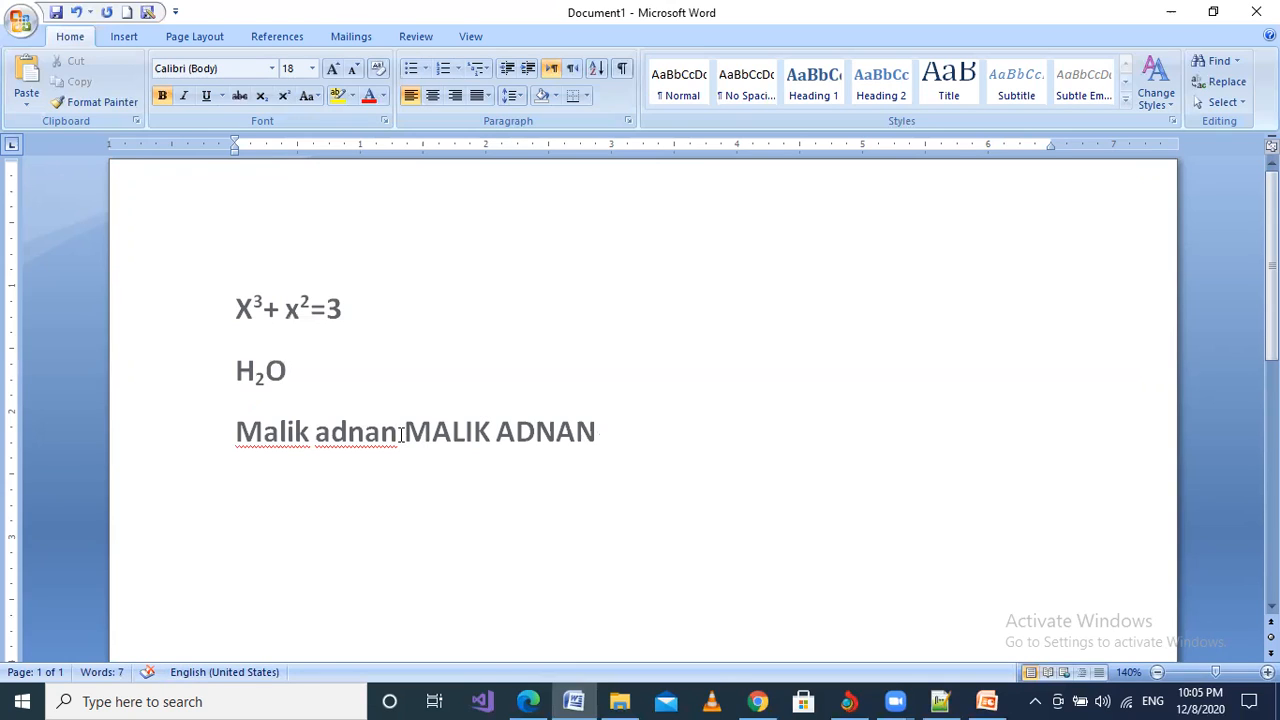
{"action": "left_click_drag", "start_coordinate": [400, 435], "coordinate": [277, 437]}
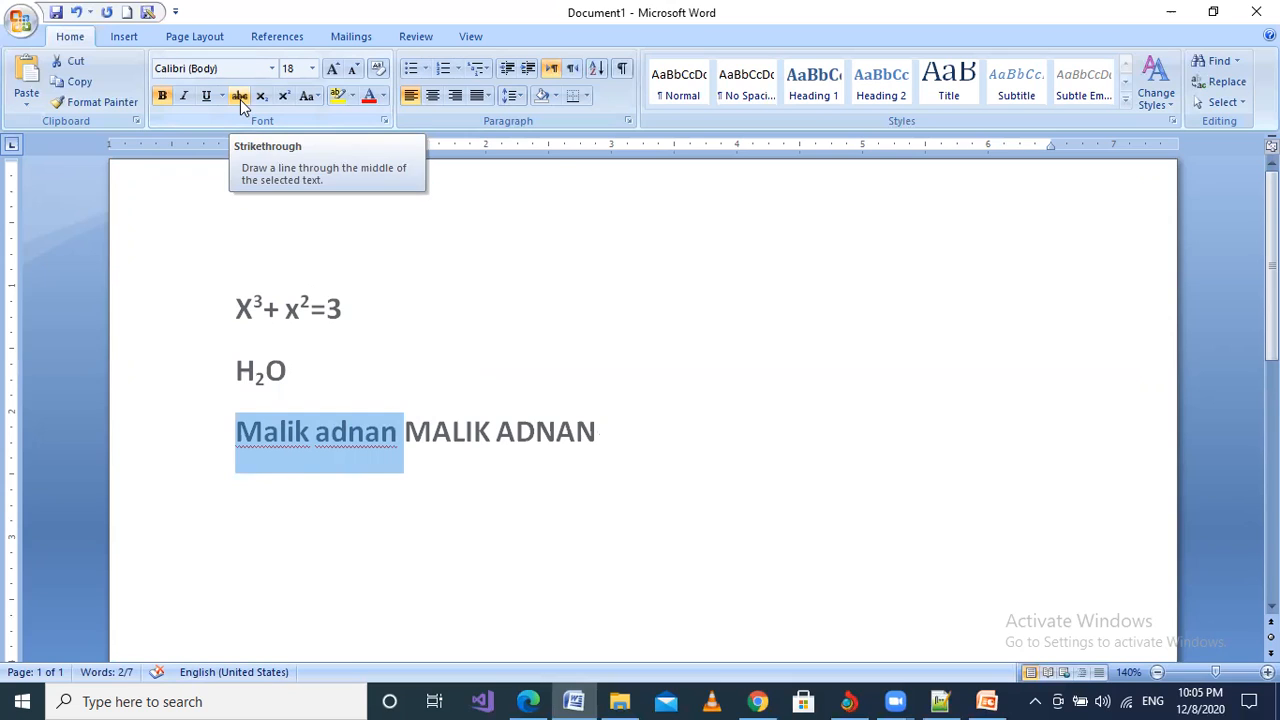
{"action": "left_click", "coordinate": [240, 99]}
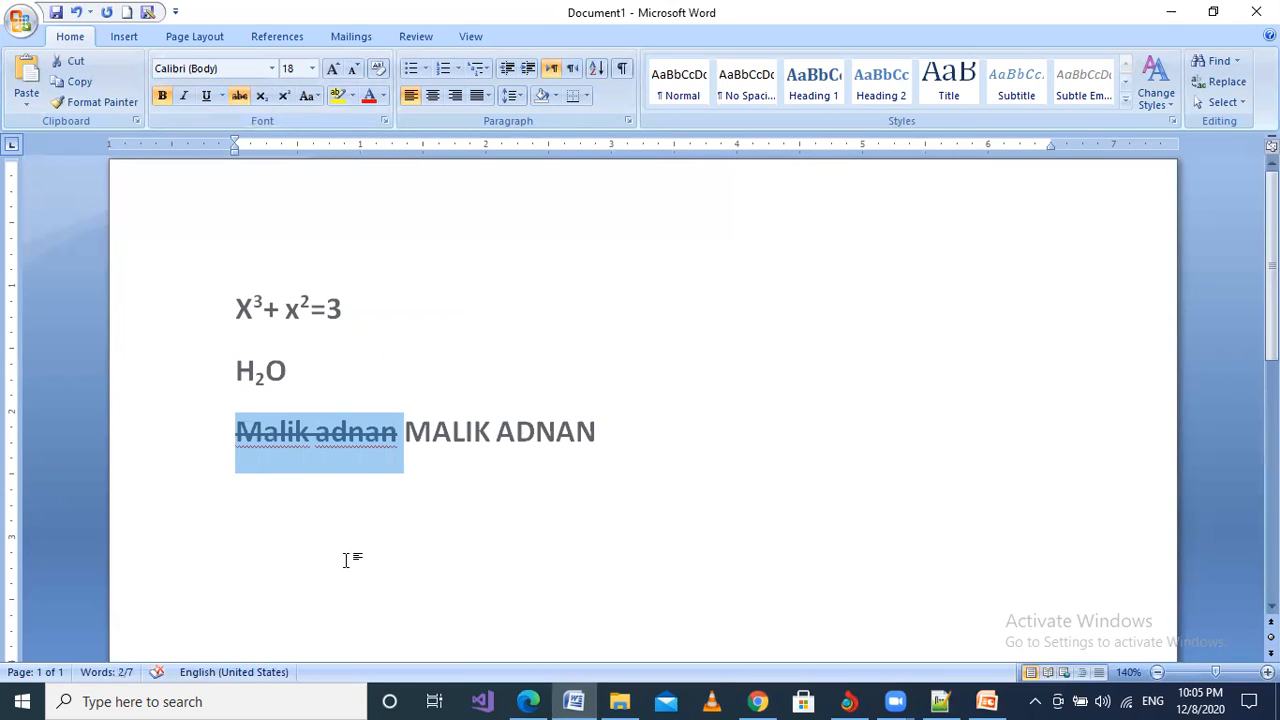
{"action": "left_click", "coordinate": [348, 432]}
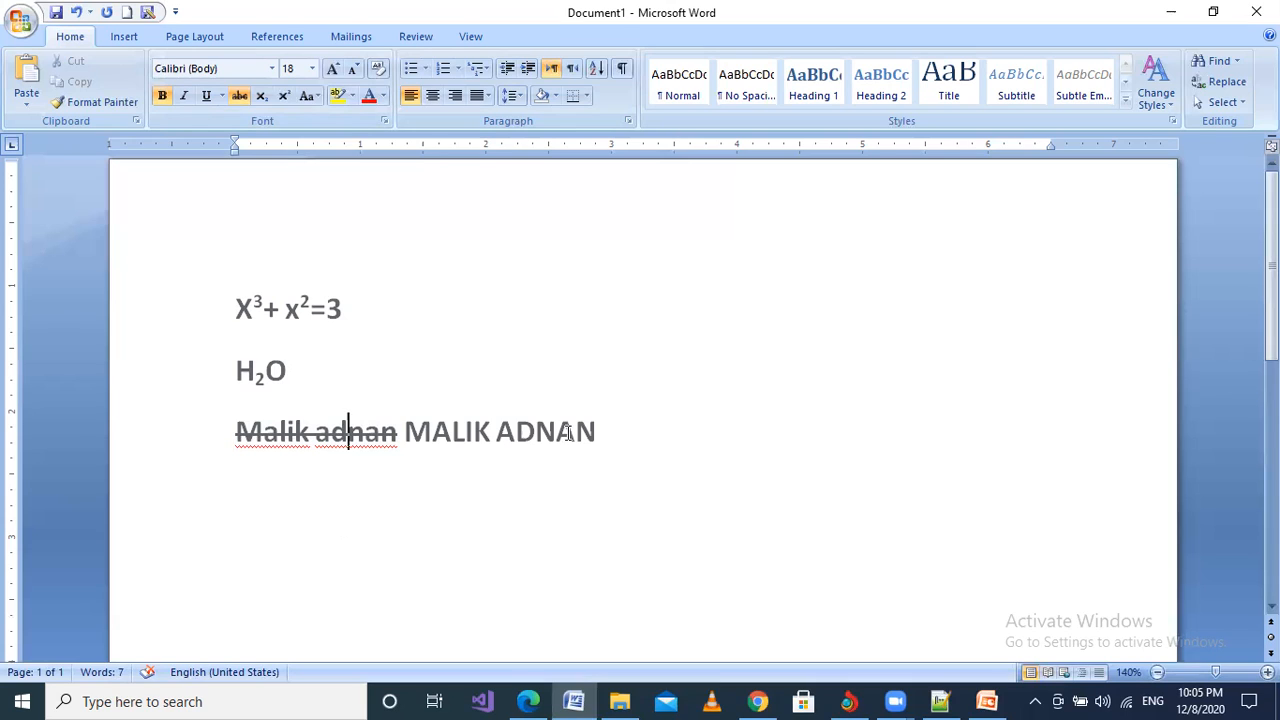
{"action": "left_click", "coordinate": [256, 306]}
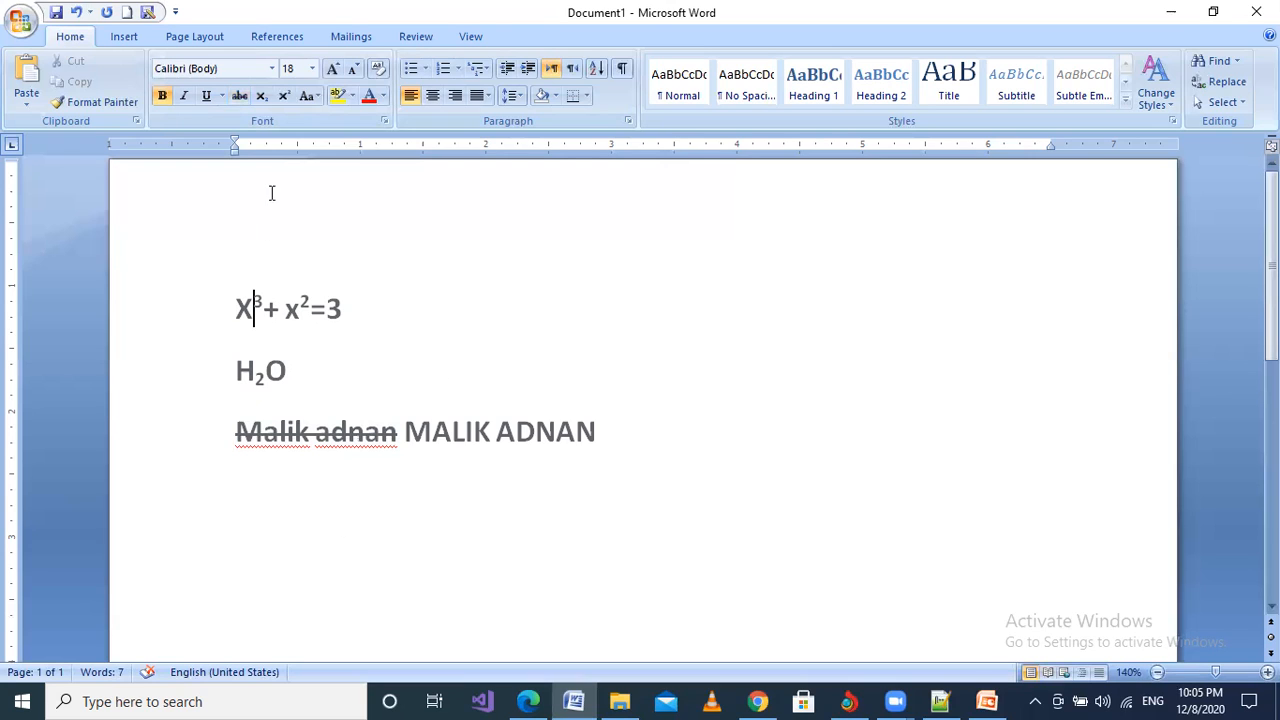
{"action": "scroll", "coordinate": [265, 100], "scroll_direction": "down", "scroll_amount": 6}
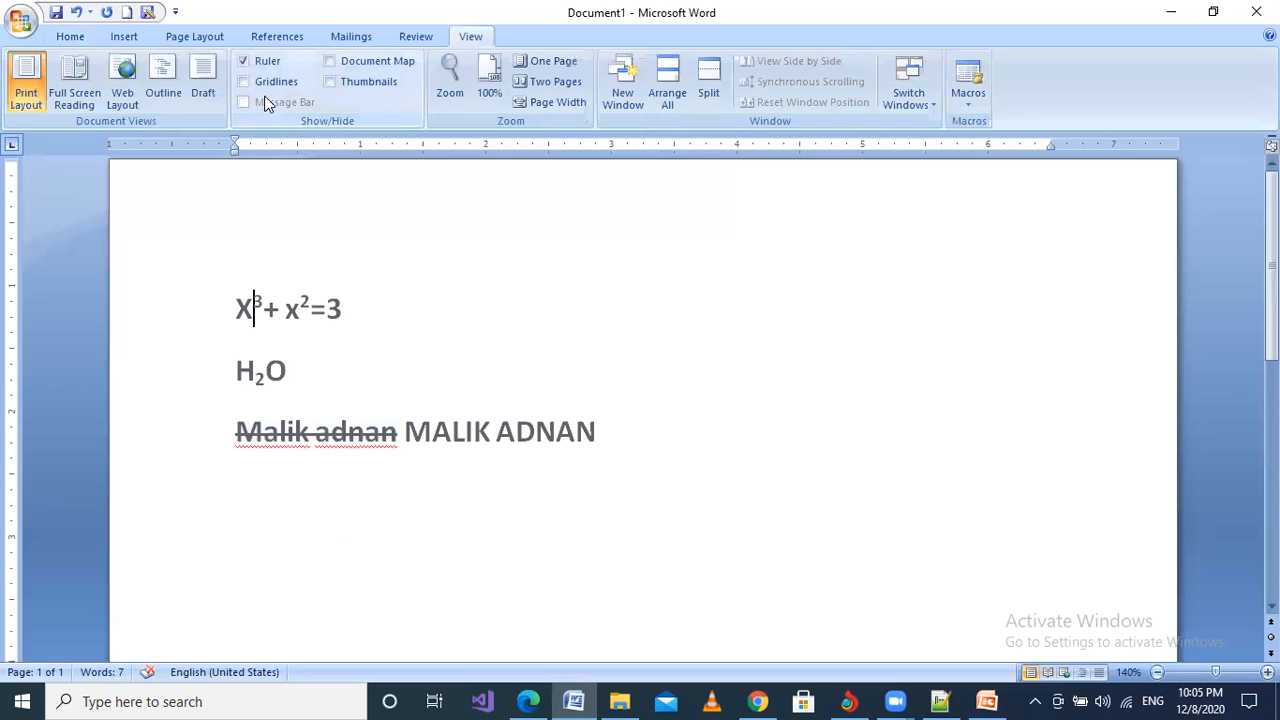
{"action": "left_click", "coordinate": [70, 36]}
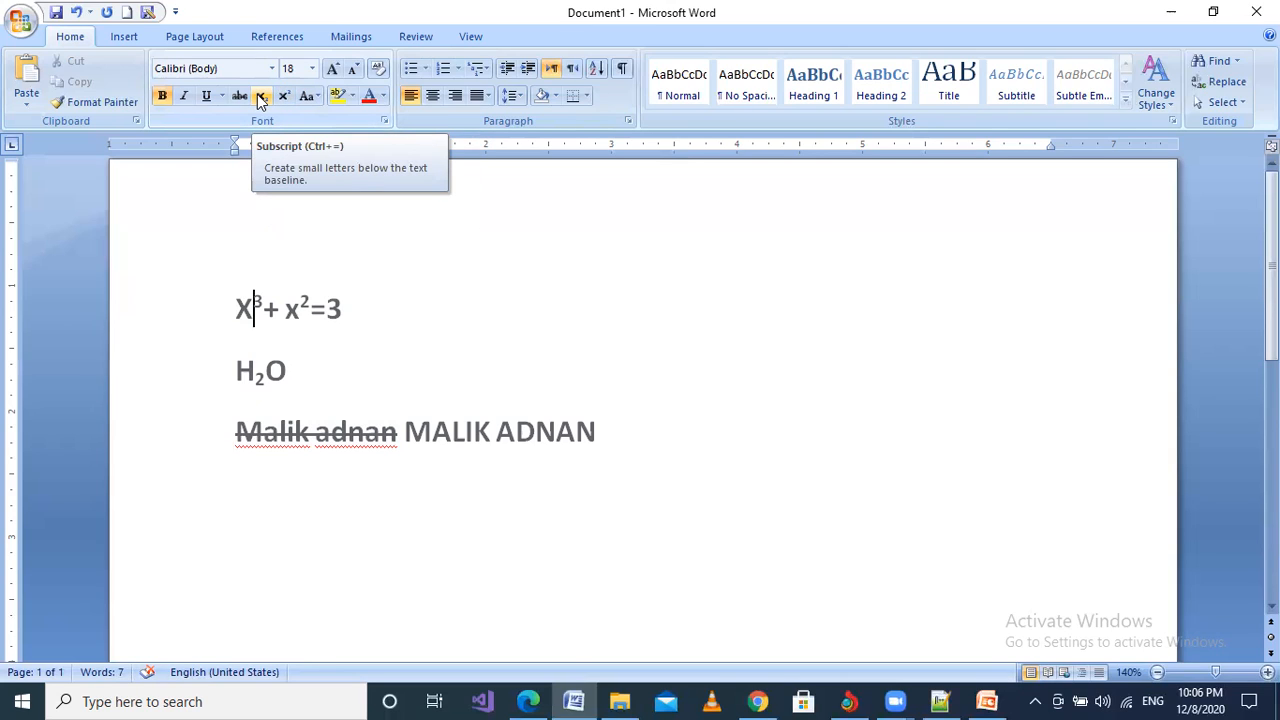
{"action": "left_click", "coordinate": [260, 97]}
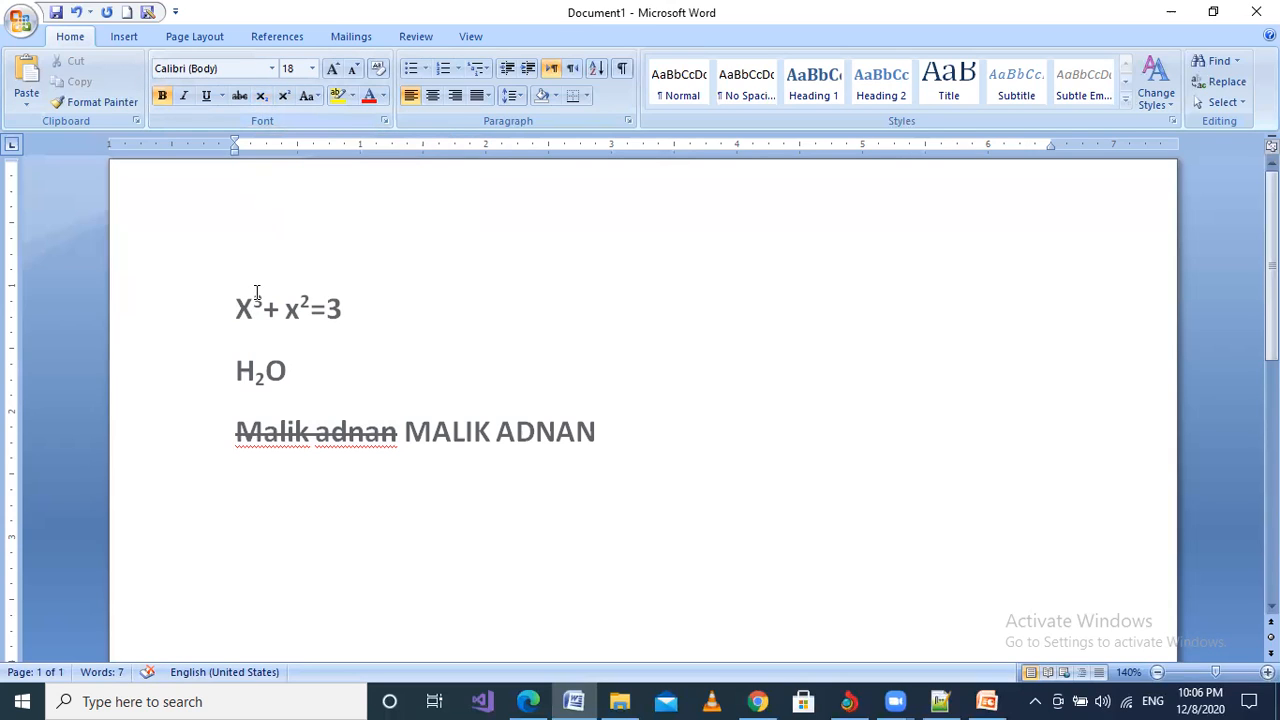
{"action": "left_click_drag", "start_coordinate": [255, 293], "coordinate": [263, 291]}
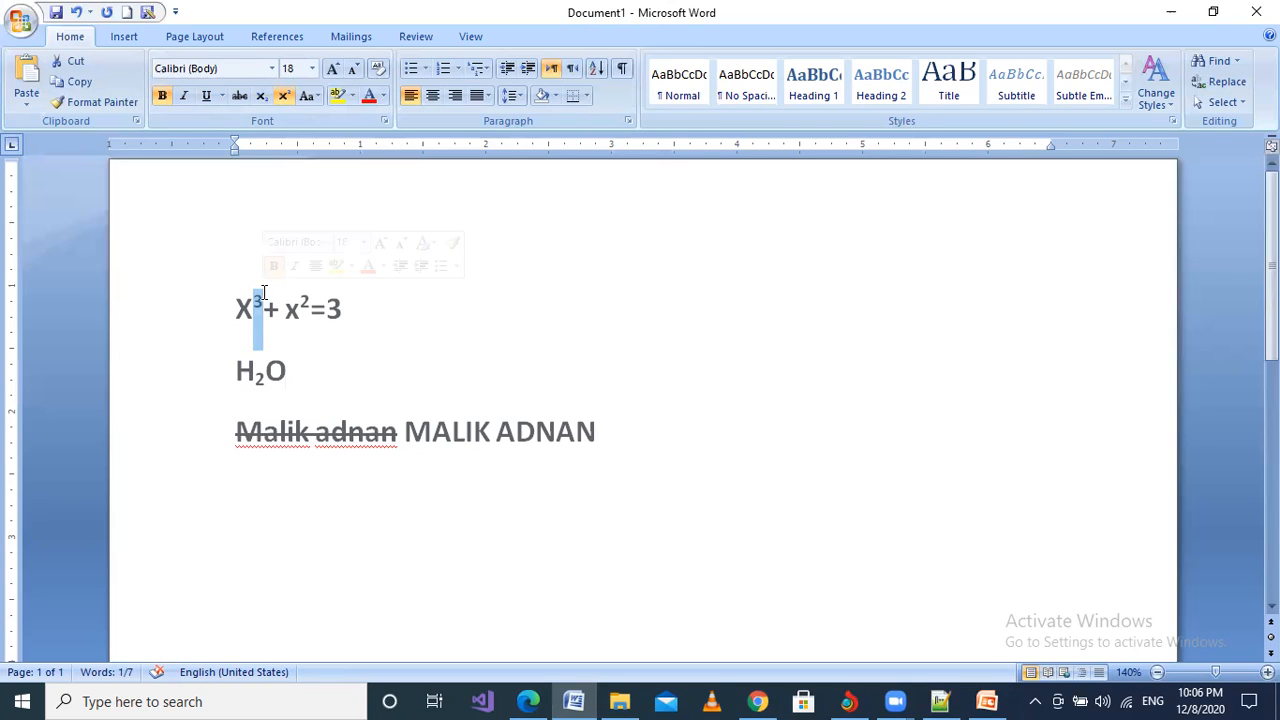
Step: Turn off superscript on the 3 after X, returning it to normal size
{"action": "left_click", "coordinate": [283, 96]}
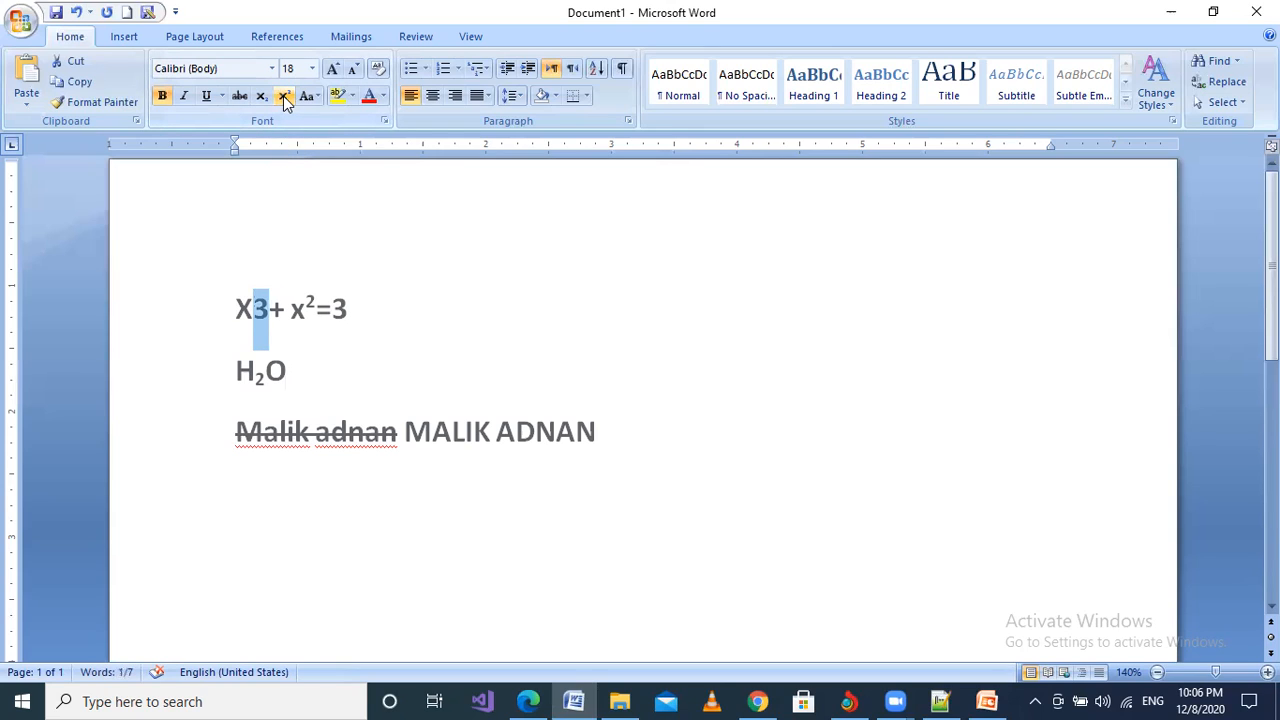
{"action": "left_click", "coordinate": [284, 315]}
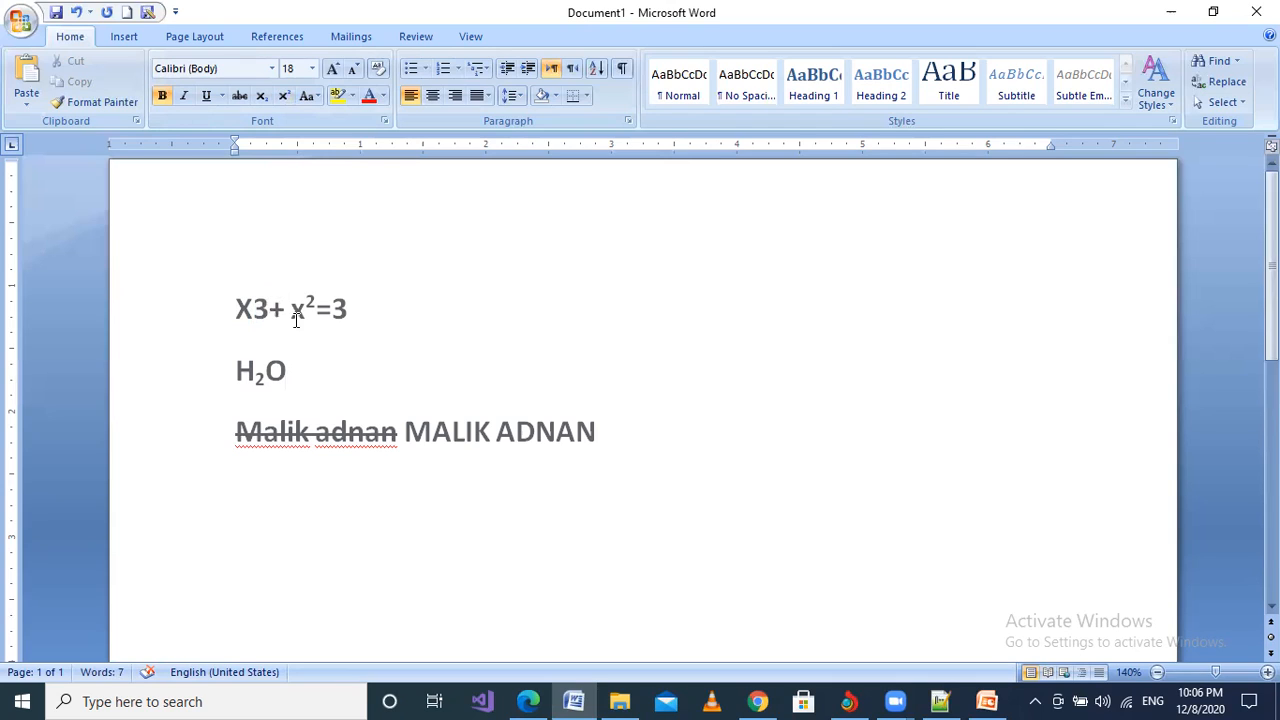
{"action": "left_click", "coordinate": [350, 434]}
Step: Delete the character after the struck-through name and select the whole name
{"action": "left_click", "coordinate": [400, 436]}
{"action": "key", "text": "Delete"}
{"action": "left_click_drag", "start_coordinate": [399, 434], "coordinate": [240, 425]}
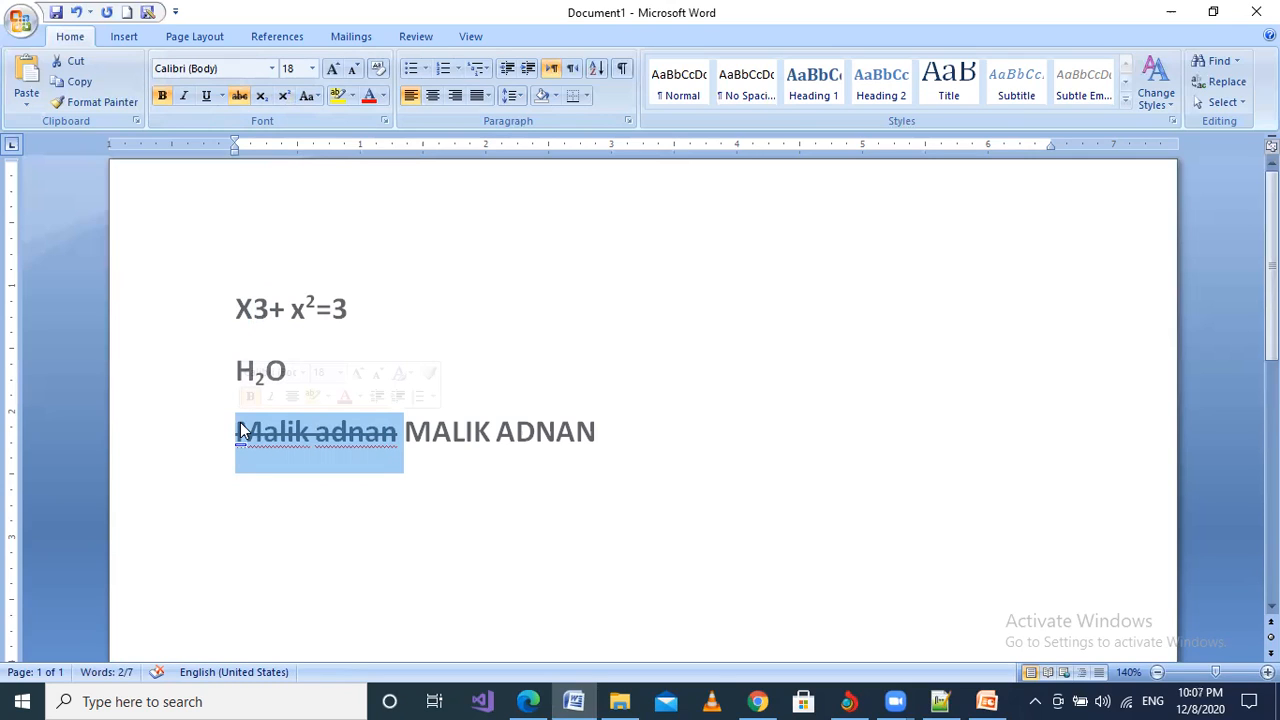
Step: Remove the strikethrough from the lowercase name on the third line
{"action": "left_click", "coordinate": [243, 98]}
{"action": "left_click", "coordinate": [330, 401]}
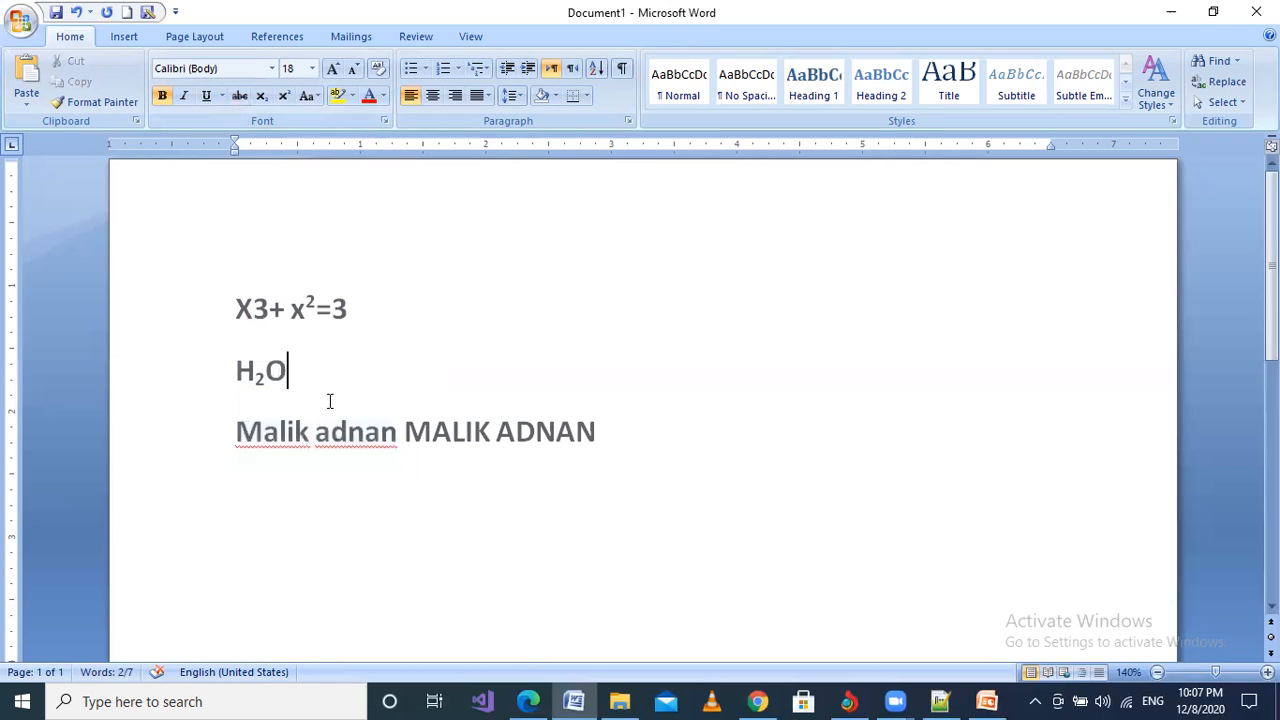
{"action": "left_click", "coordinate": [366, 430]}
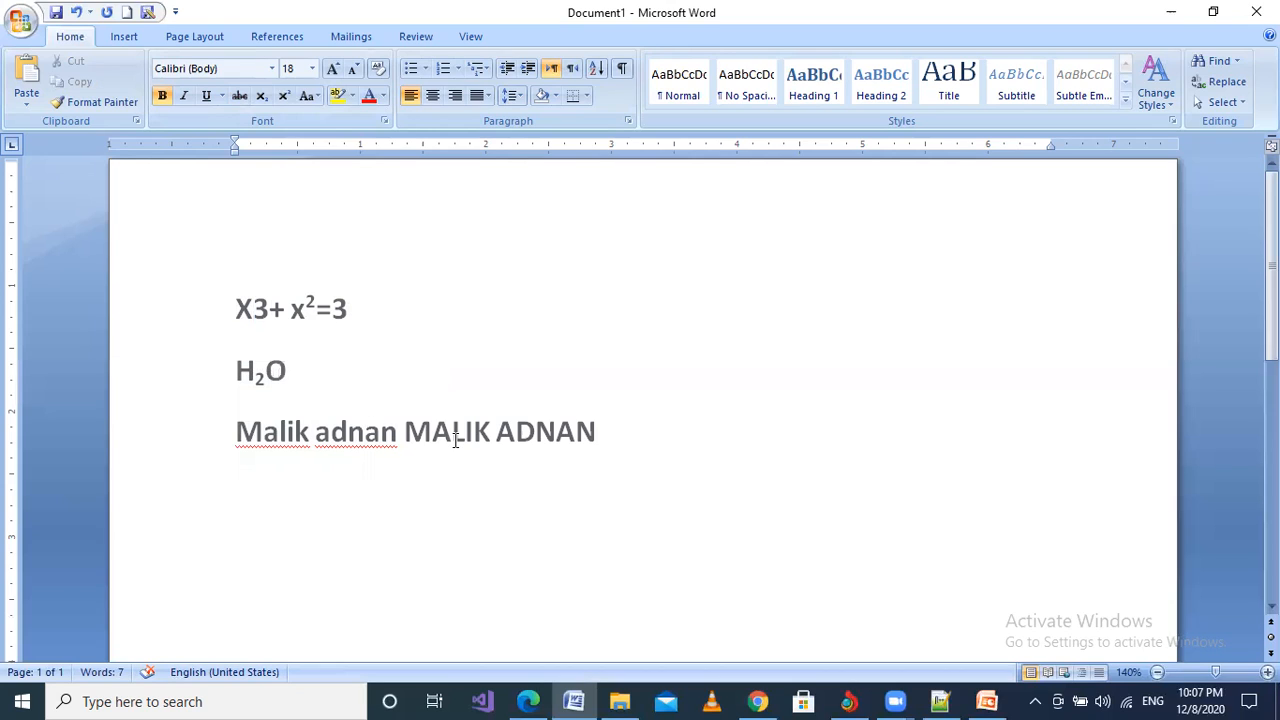
Step: Move the caret between the equation line and the H₂O line
{"action": "left_click", "coordinate": [274, 311]}
{"action": "scroll", "coordinate": [318, 307], "scroll_direction": "down", "scroll_amount": 3}
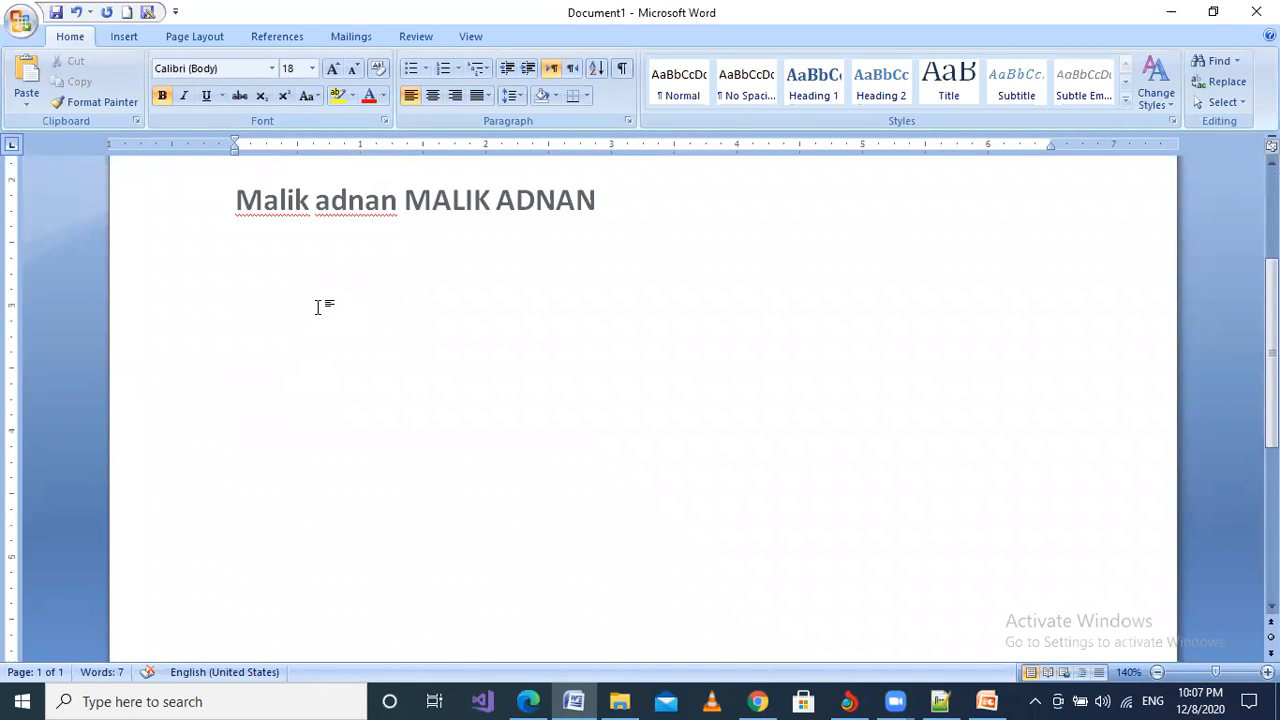
{"action": "key", "text": "Up"}
{"action": "key", "text": "Up"}
{"action": "key", "text": "Up"}
{"action": "key", "text": "Down"}
{"action": "key", "text": "Down"}
{"action": "key", "text": "Down"}
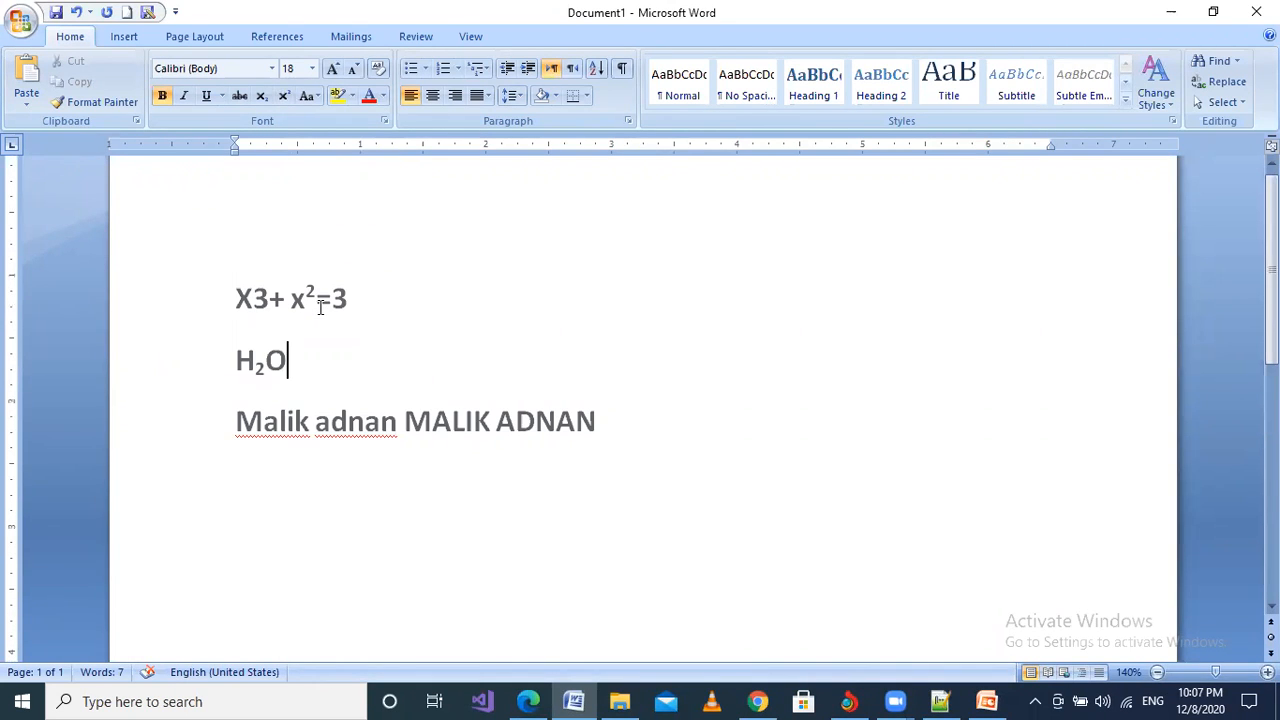